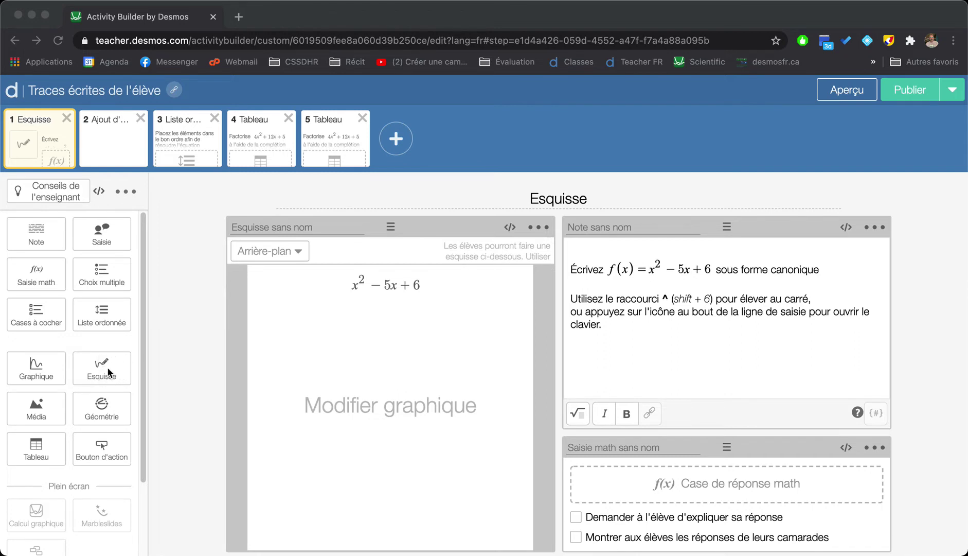
- Examine the background options available for the sketch component on the Esquisse screen
left_click(105, 339)
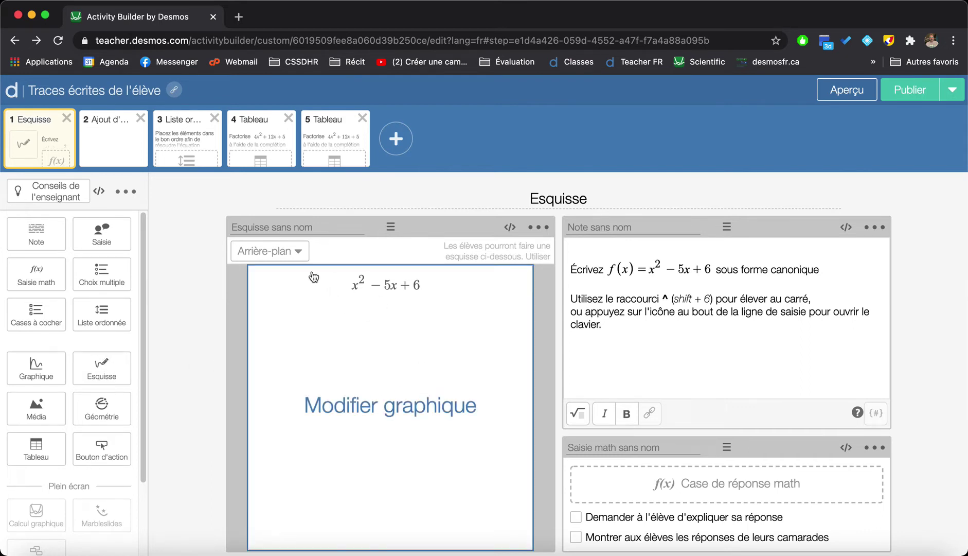
left_click(302, 255)
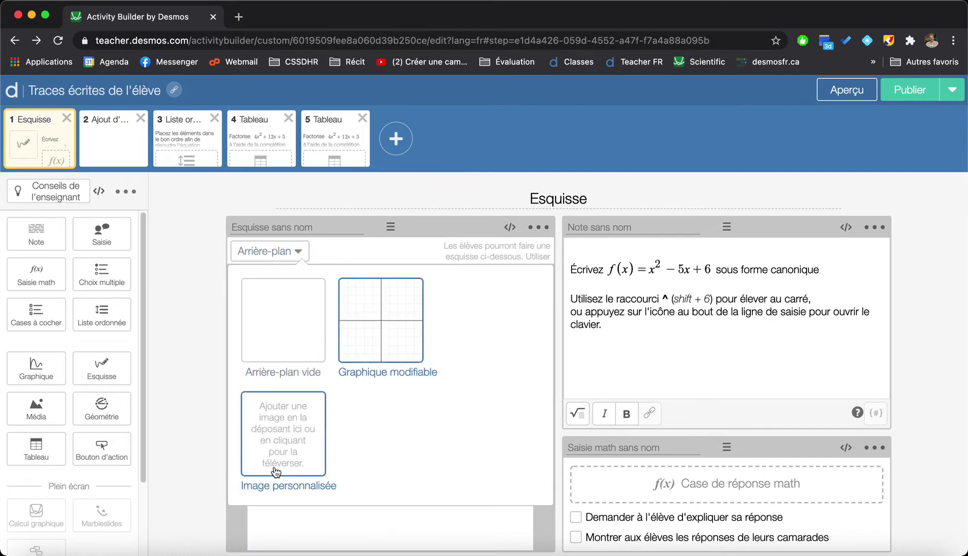
left_click(207, 283)
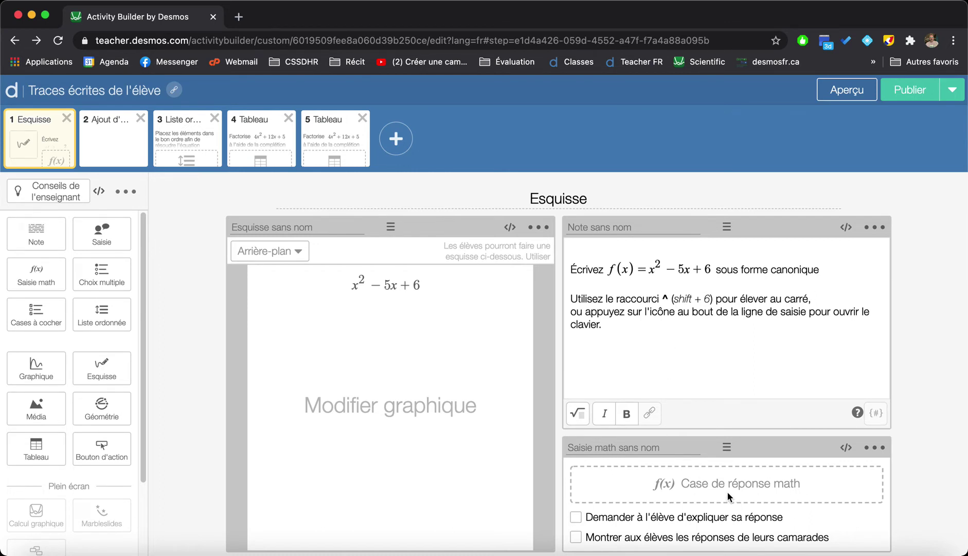
- Preview the Esquisse screen as a student and draw a freehand looping line below the expression x² − 5x + 6
left_click(855, 91)
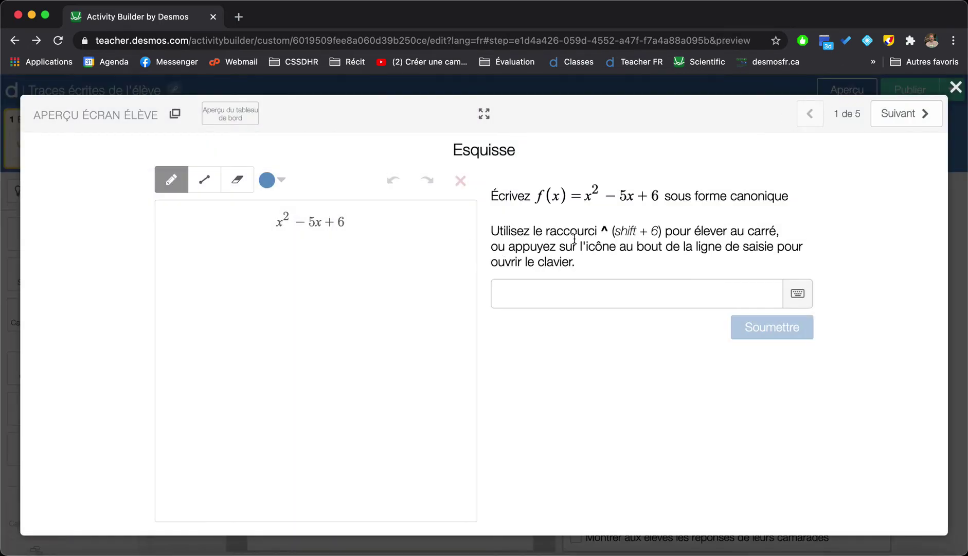
left_click(564, 292)
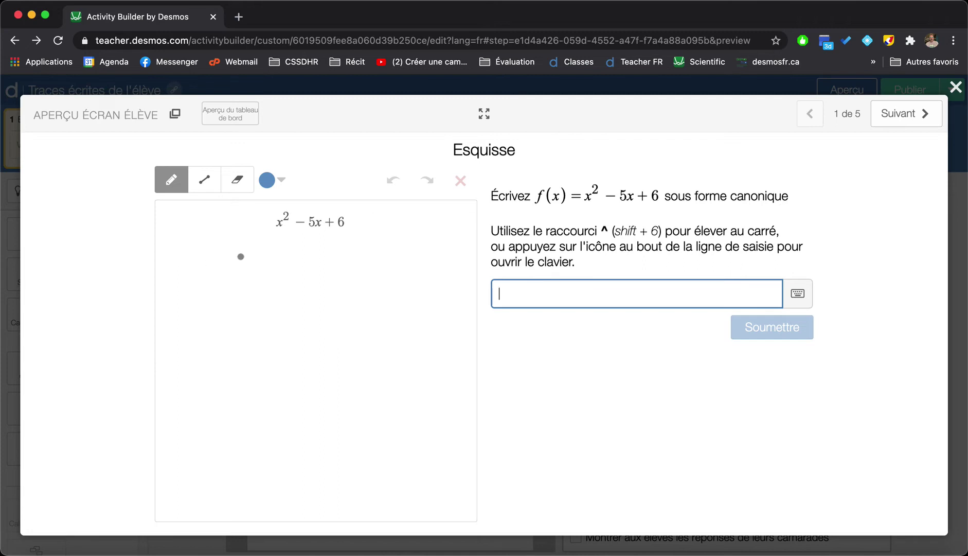
mouse_move(240, 251)
left_mouse_down()
mouse_move(238, 261)
mouse_move(352, 303)
mouse_move(371, 349)
mouse_move(433, 360)
left_mouse_up()
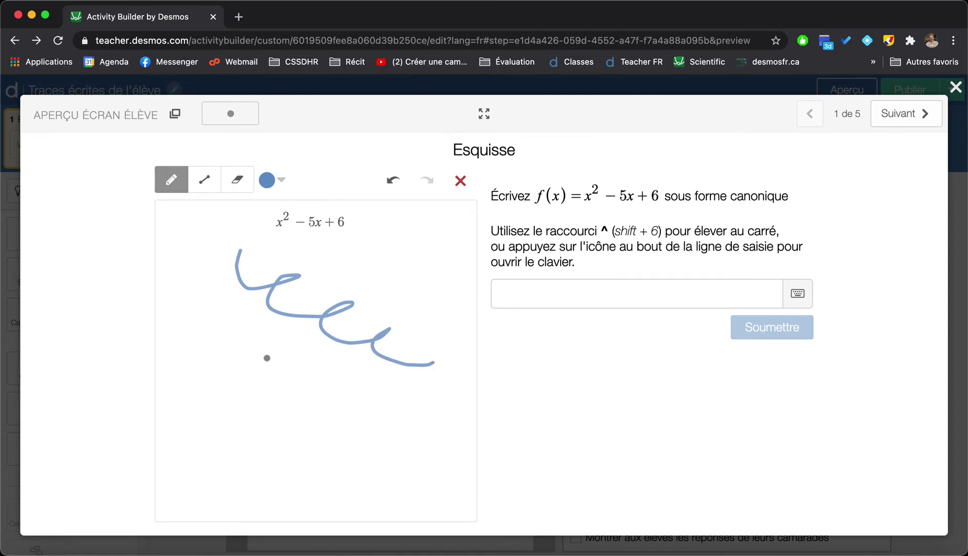
left_click(956, 88)
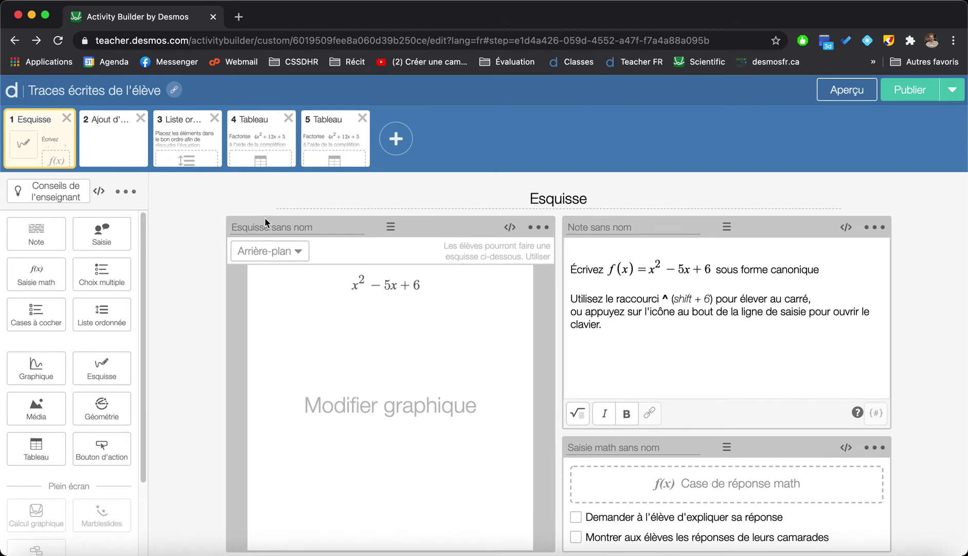
- Delete the graphing calculator component from the second screen, "Ajout d'une photo de sa démarche par l'élève"
left_click(101, 142)
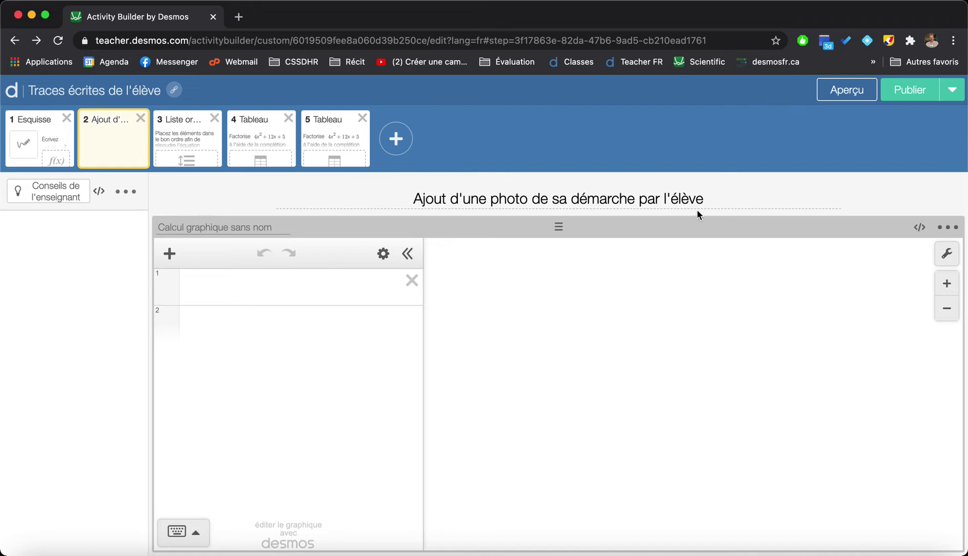
left_click(947, 227)
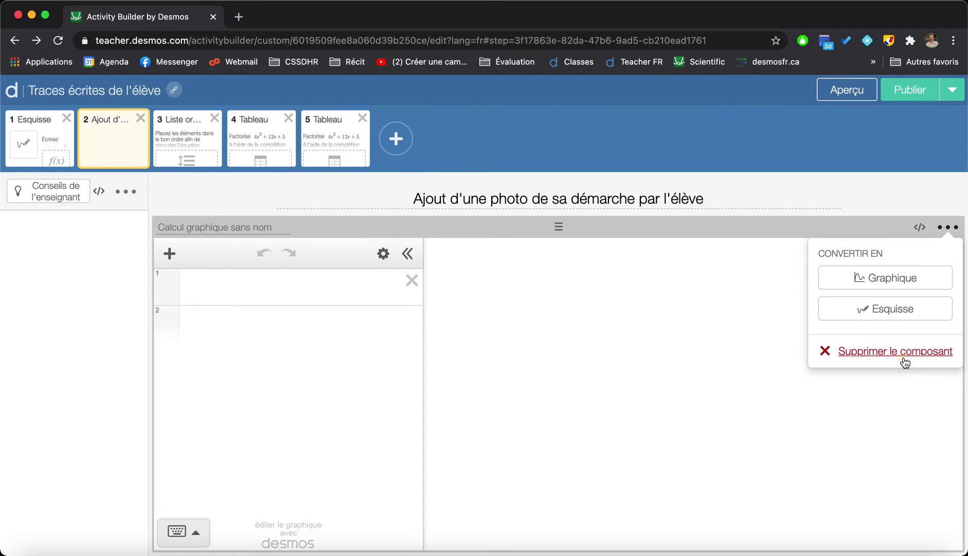
left_click(885, 352)
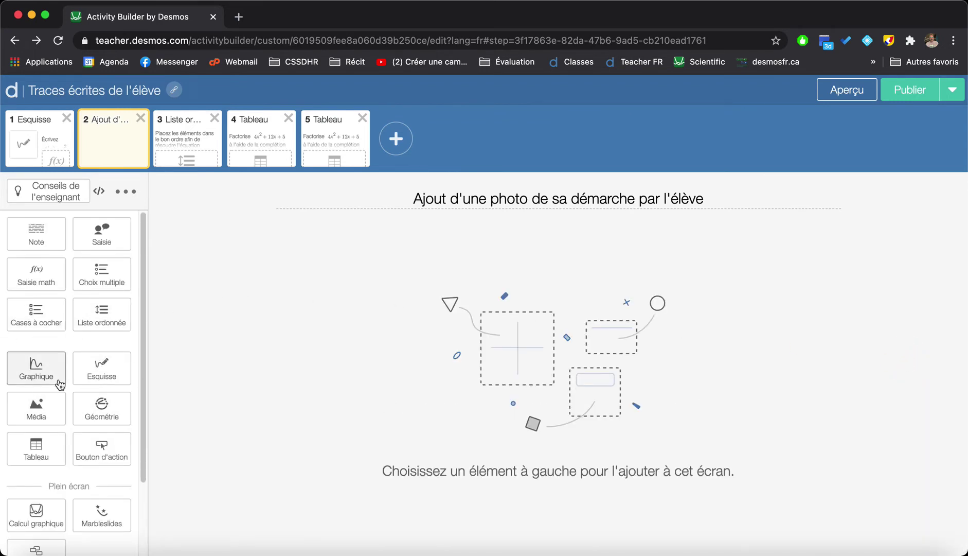
left_click(31, 367)
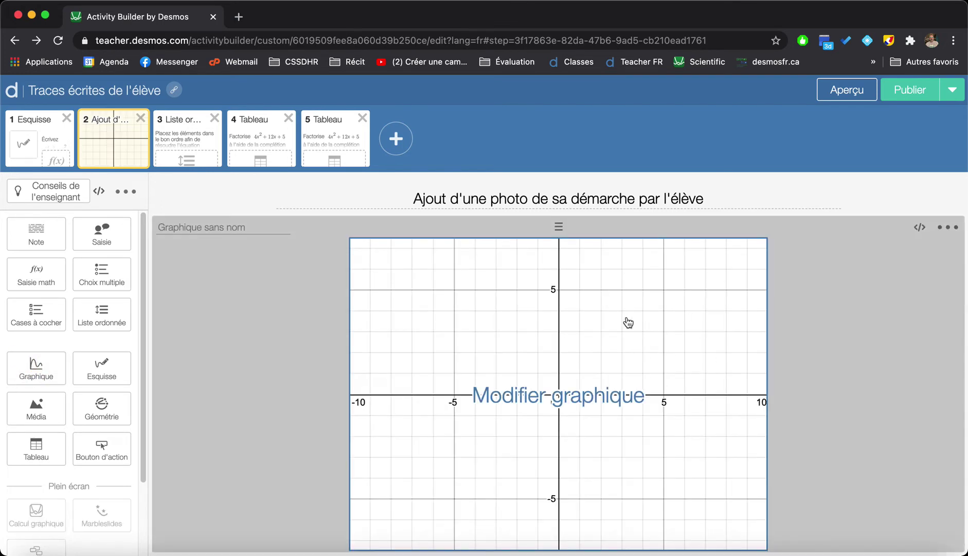
left_click(949, 228)
left_click(881, 350)
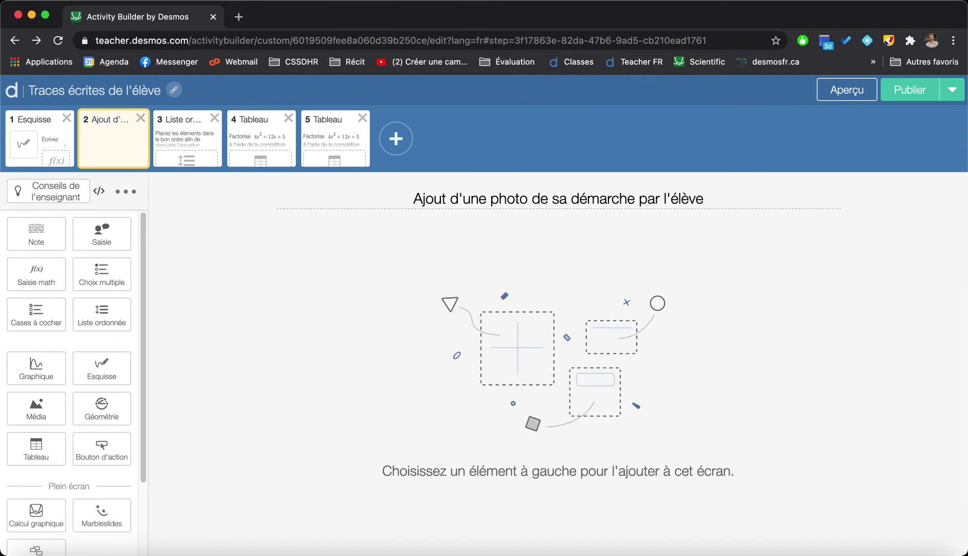
- Add a full-screen Calcul graphique, hide its grid, x-axis and y-axis, and set its angle unit to degrees
left_click(35, 521)
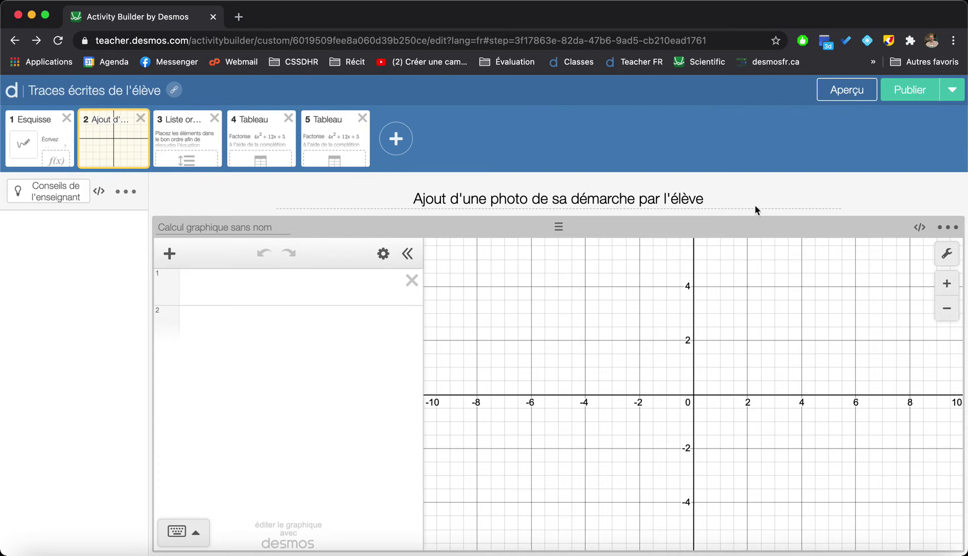
left_click(946, 254)
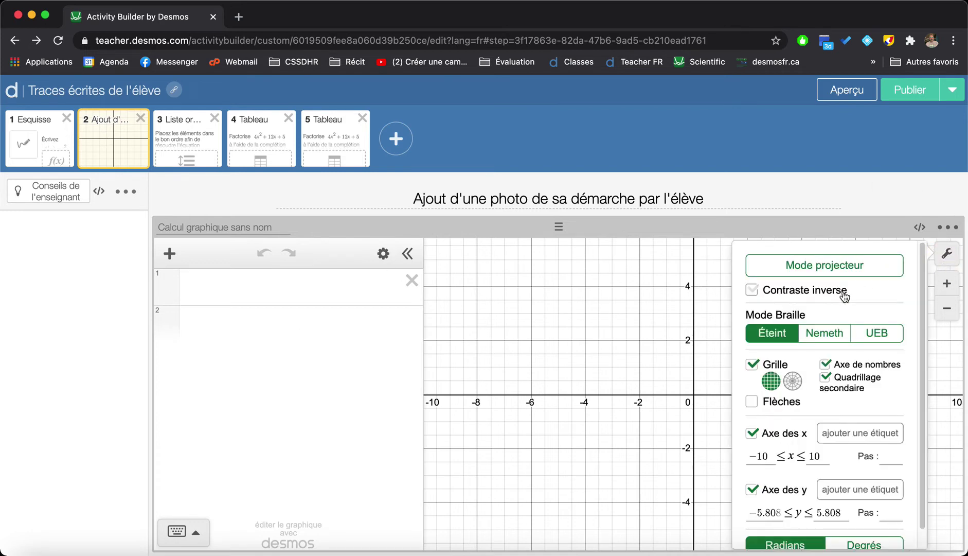
left_click(752, 365)
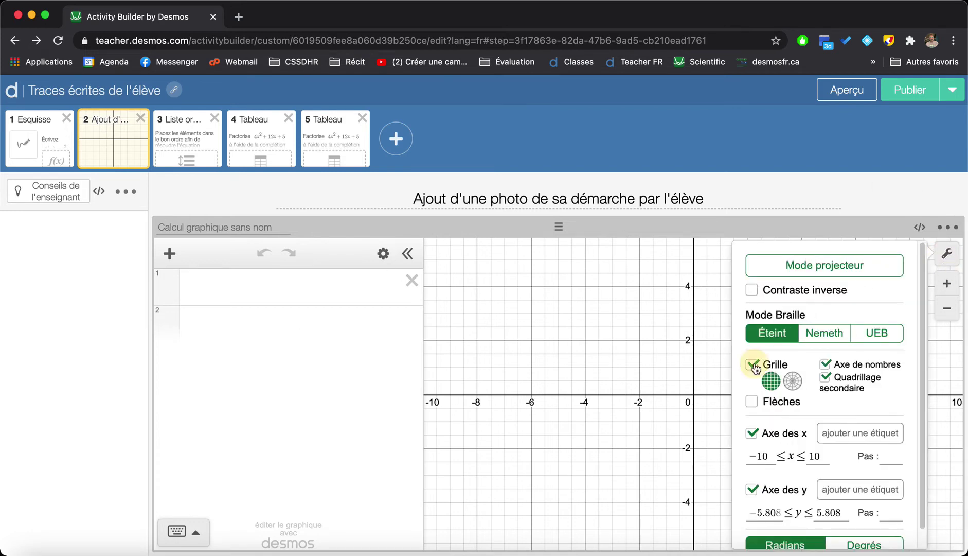
left_click(752, 410)
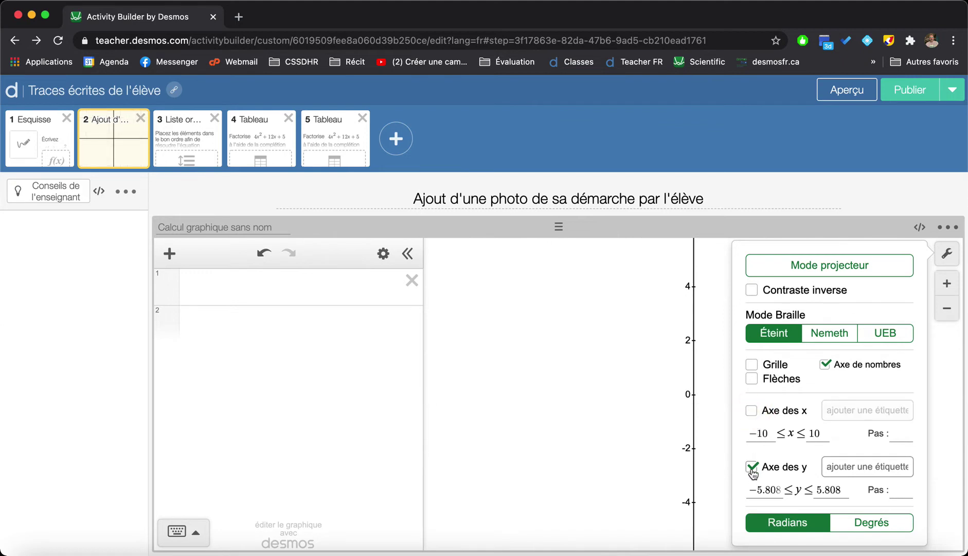
left_click(752, 466)
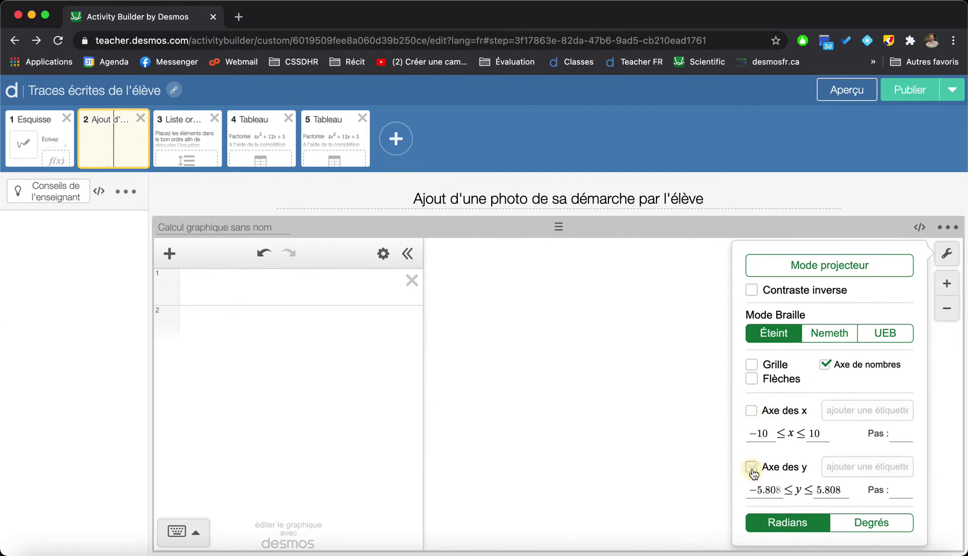
left_click(884, 524)
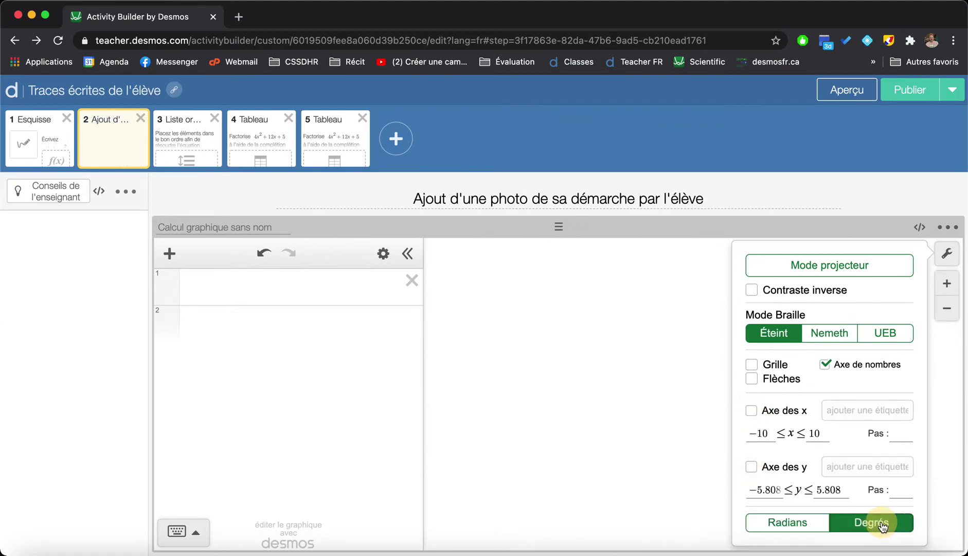
left_click(878, 185)
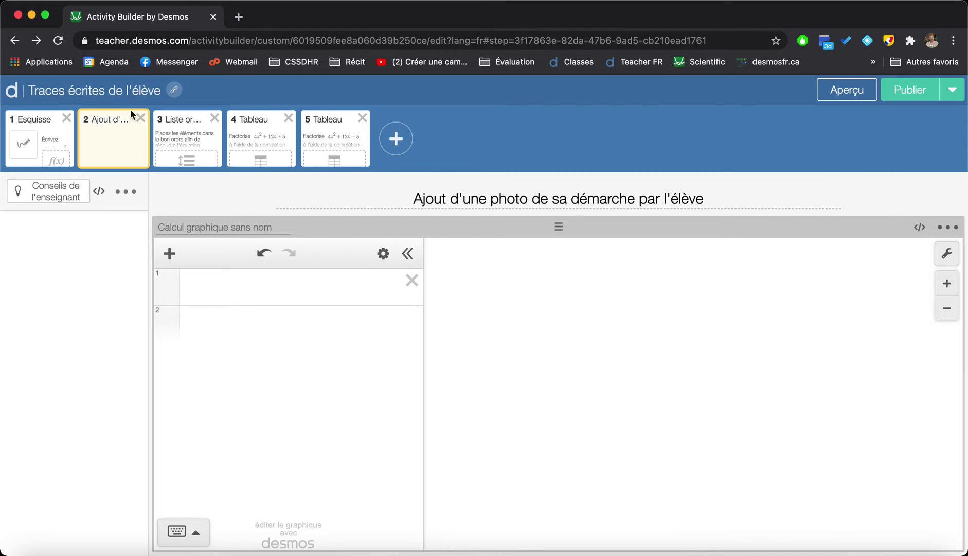
- Preview the second screen as a student and insert the image IMG_4471.jpeg from the Téléchargements folder
left_click(840, 90)
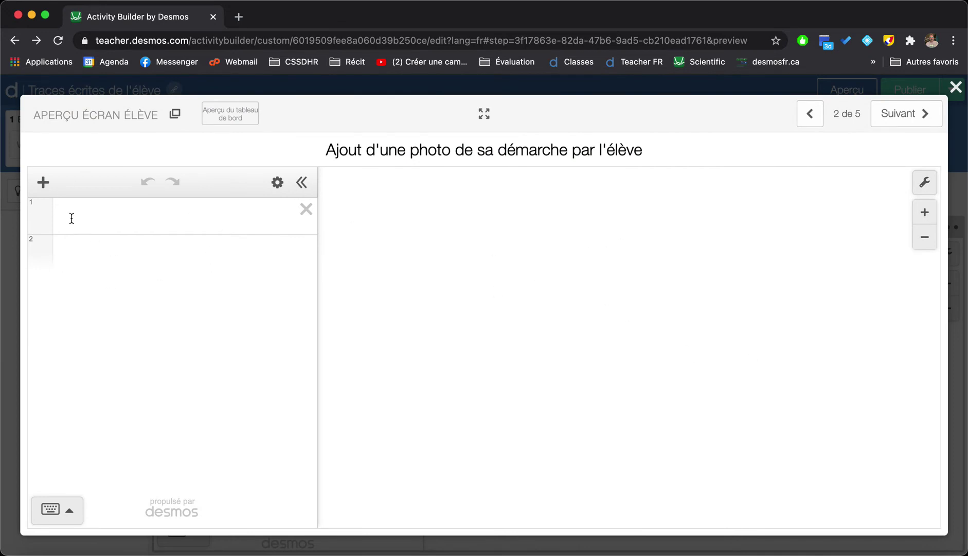
left_click(45, 183)
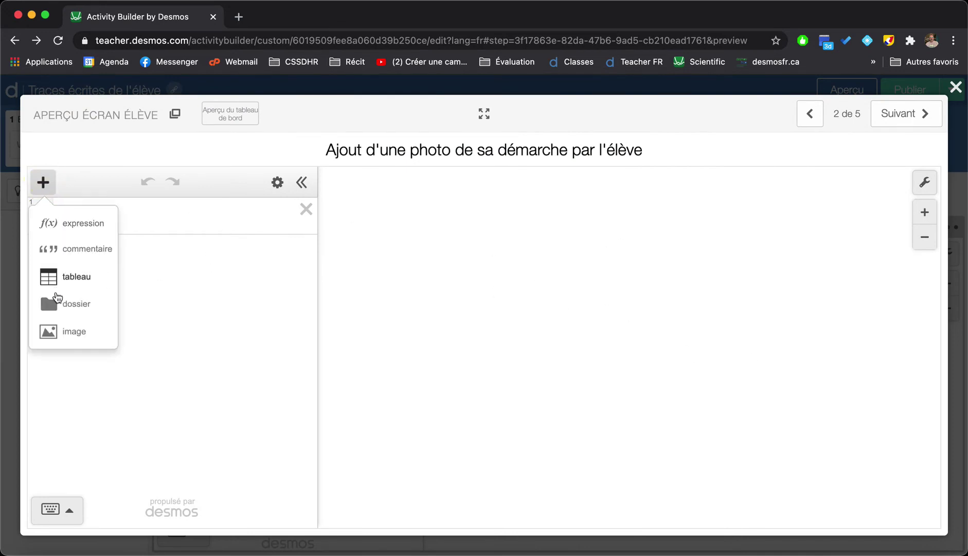
left_click(55, 335)
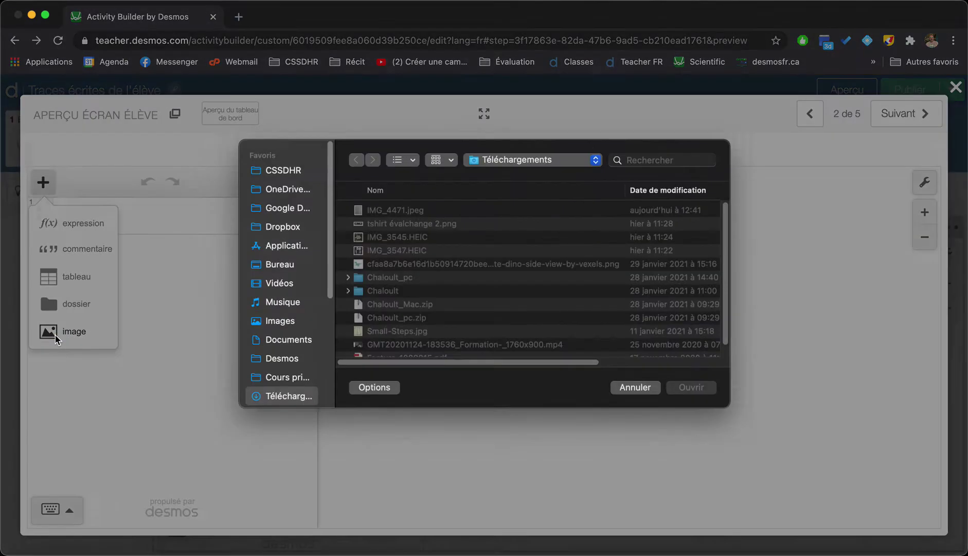
left_click(382, 216)
left_click(689, 392)
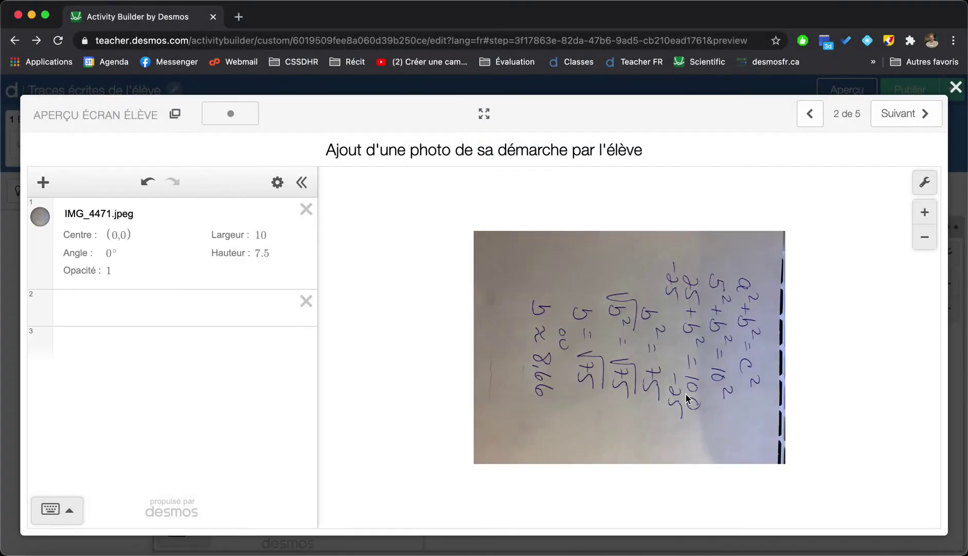
- Rotate the inserted photo to 90°, enlarge it to about 12.4 by 9.3, and leave the student preview
left_click(660, 373)
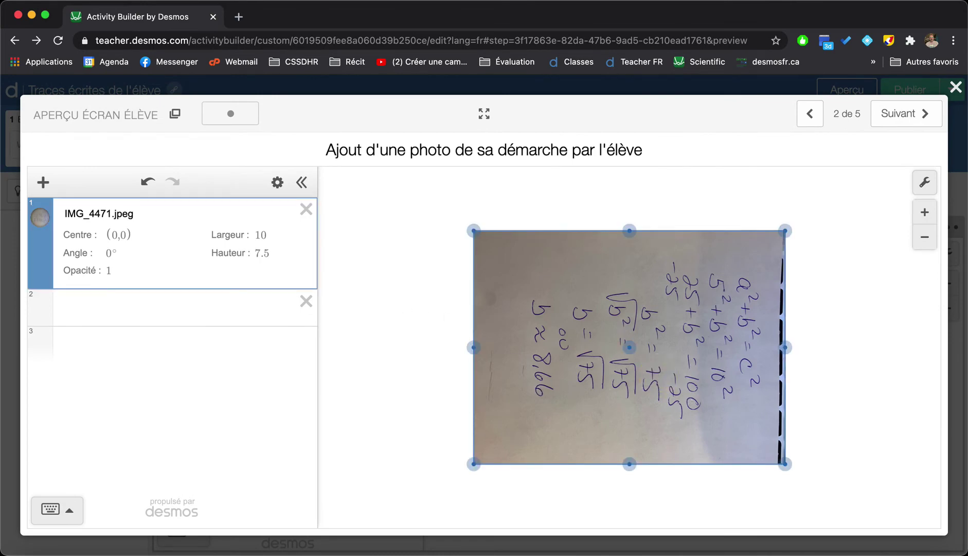
left_click(110, 253)
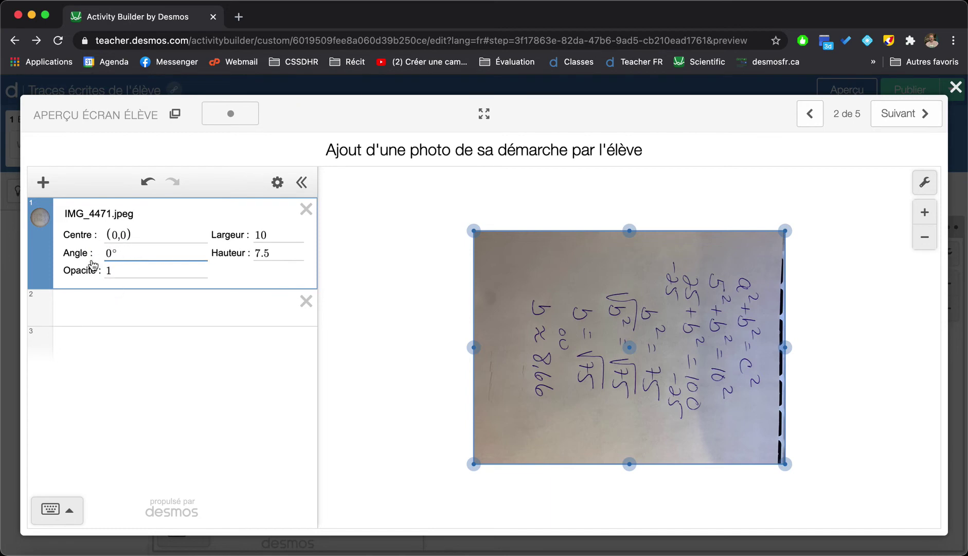
type("9")
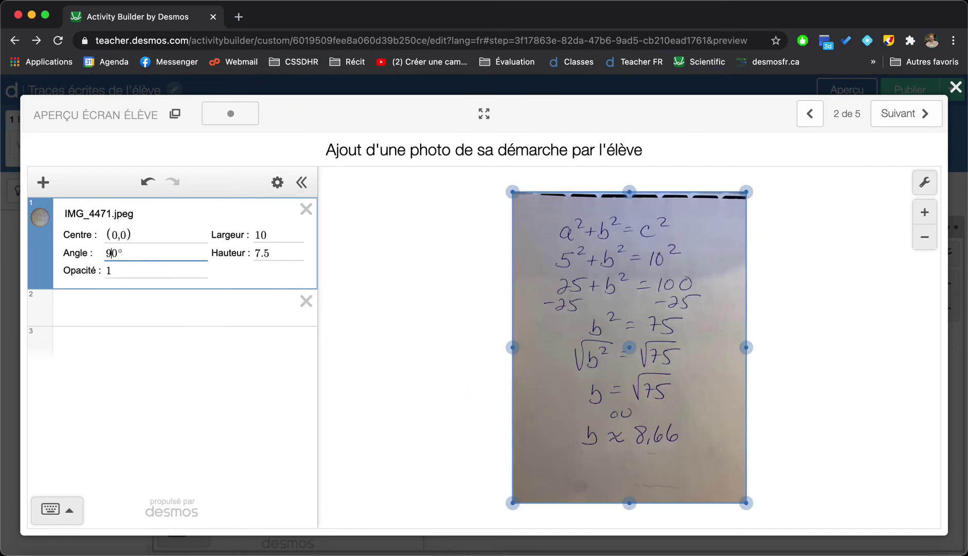
left_click_drag(513, 191, 465, 155)
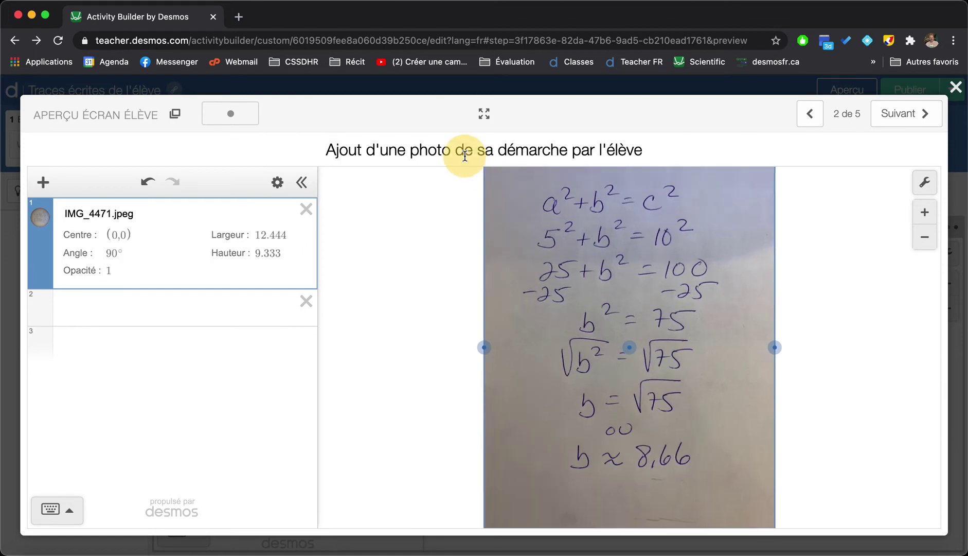
left_click(422, 304)
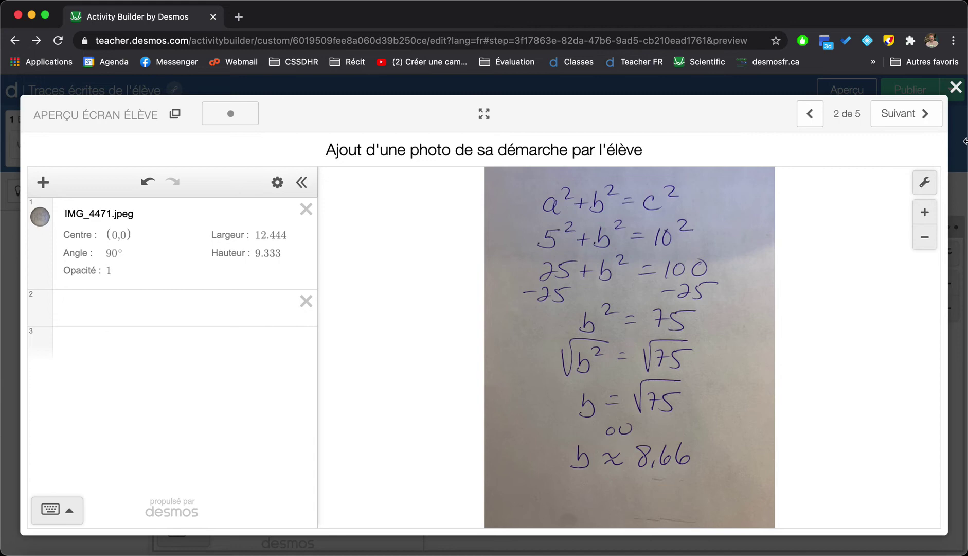
left_click(955, 87)
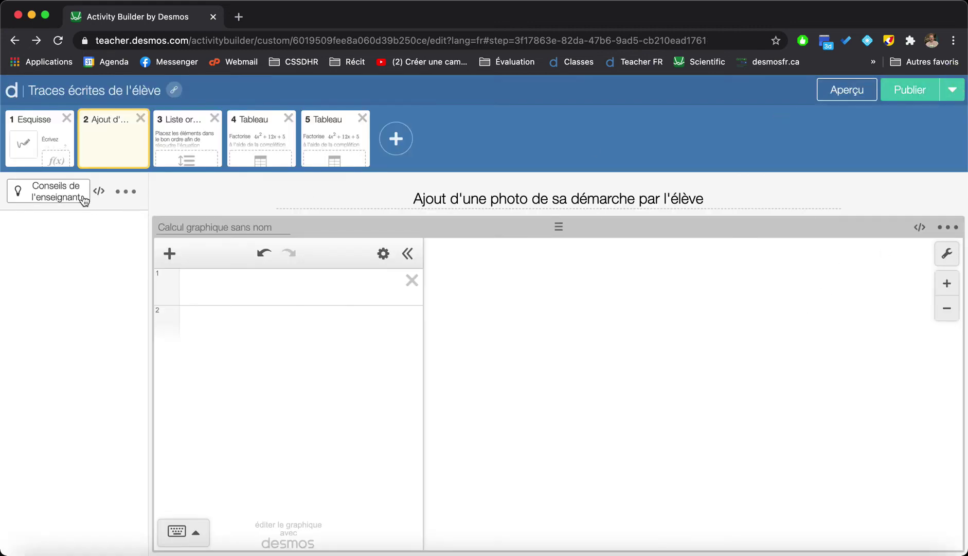
- Preview the Liste ordonnée screen and order the items as 2x+1+4x=3, 6x+1=3, 6x=2, x=2/6, x=1/3
left_click(171, 139)
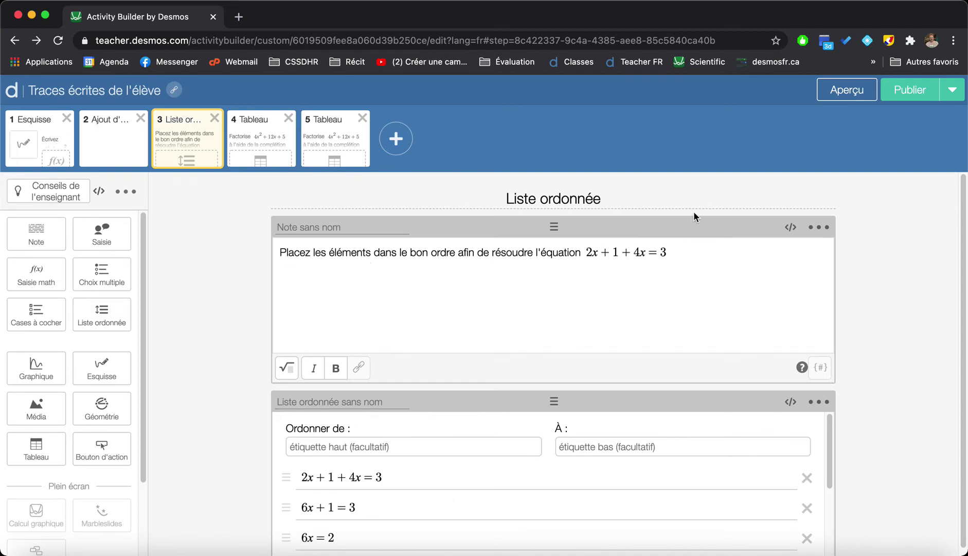
left_click(837, 91)
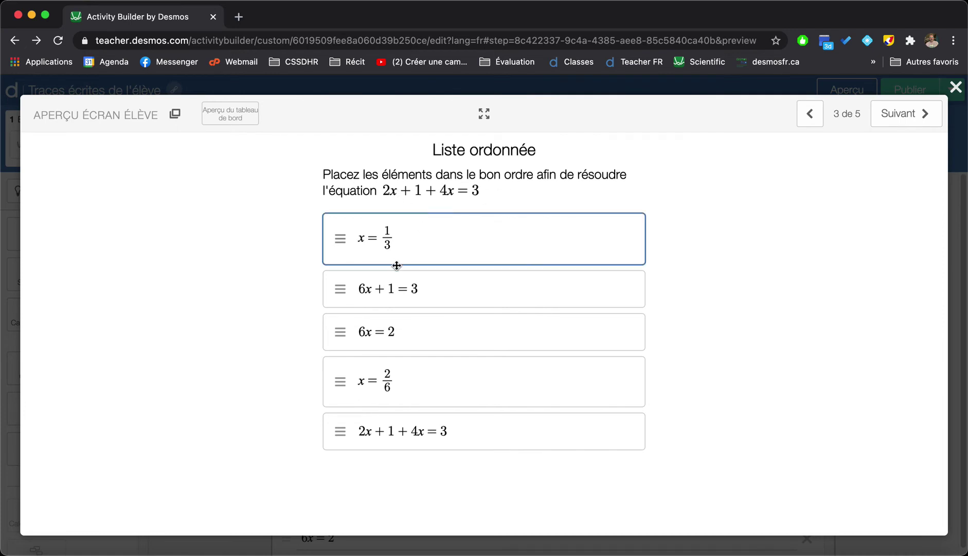
mouse_move(340, 431)
left_mouse_down()
mouse_move(355, 342)
mouse_move(348, 201)
mouse_move(335, 225)
mouse_move(341, 239)
left_mouse_up()
left_click_drag(341, 334, 339, 271)
left_click_drag(340, 374, 340, 314)
left_click_drag(340, 423, 340, 367)
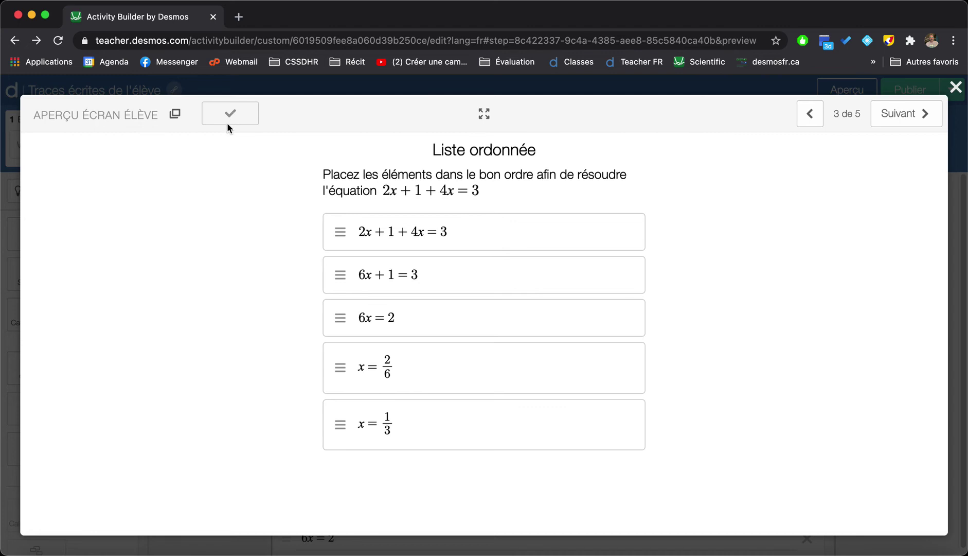
left_click(957, 88)
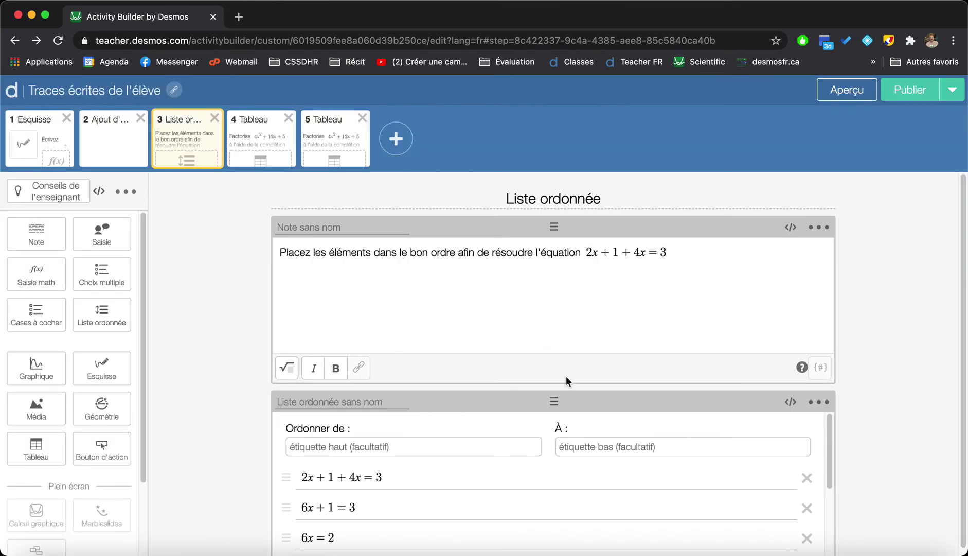
- Open screen 4, Tableau, and examine the table component's heading and configuration options
left_click(258, 138)
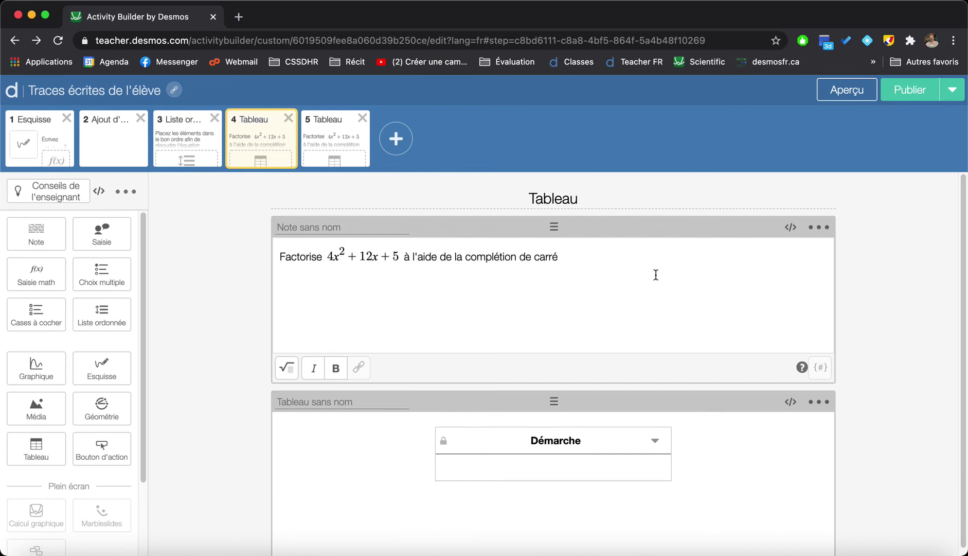
left_click(822, 404)
scroll(720, 461, "down", 2)
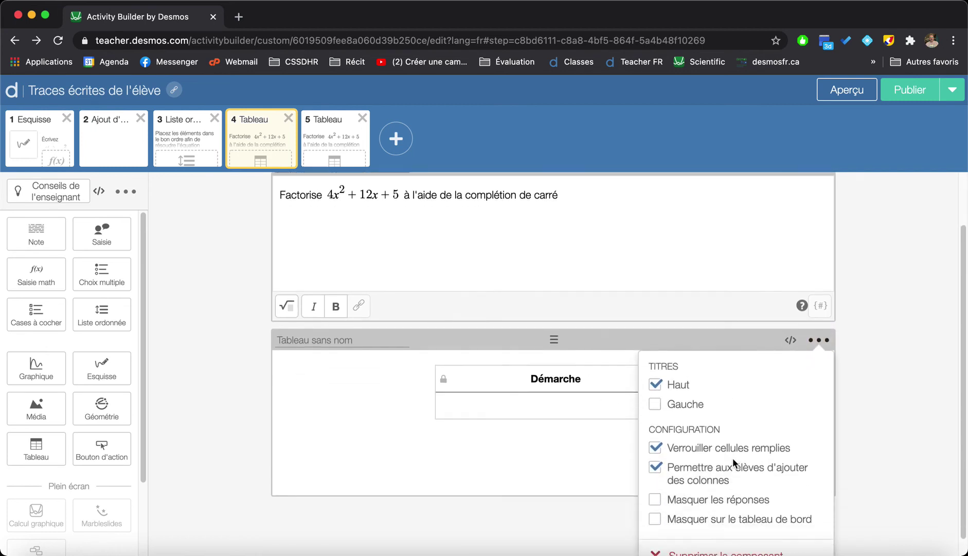
scroll(735, 462, "down", 1)
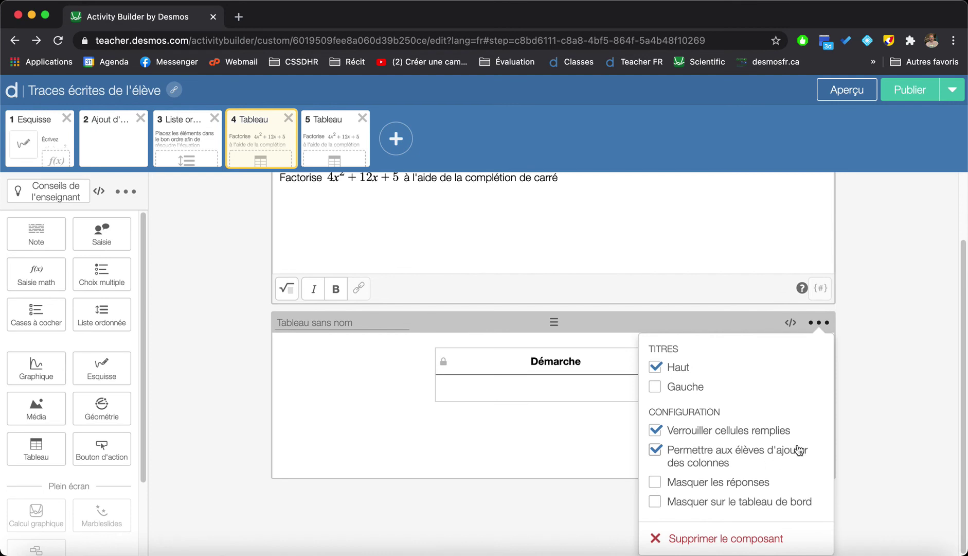
left_click(908, 373)
scroll(908, 373, "up", 3)
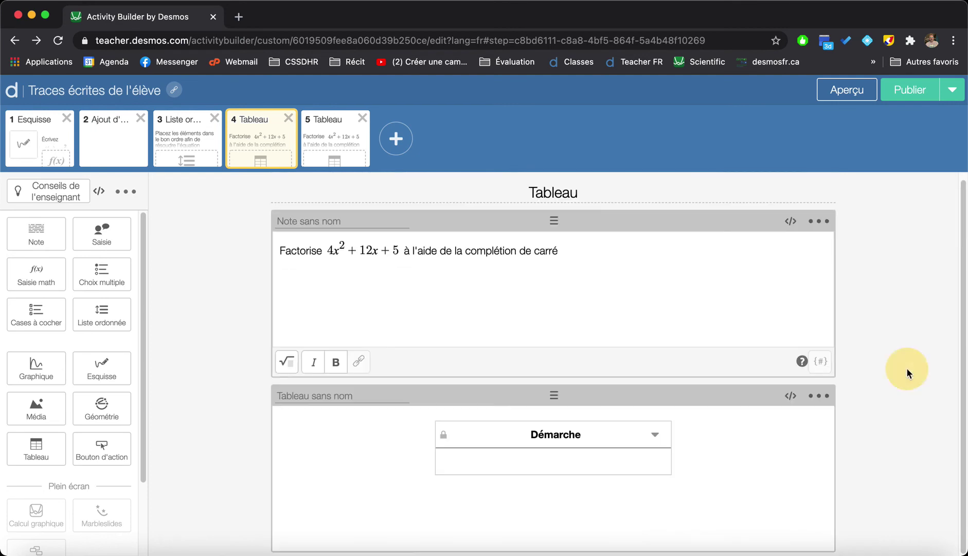
left_click(811, 401)
scroll(881, 417, "down", 3)
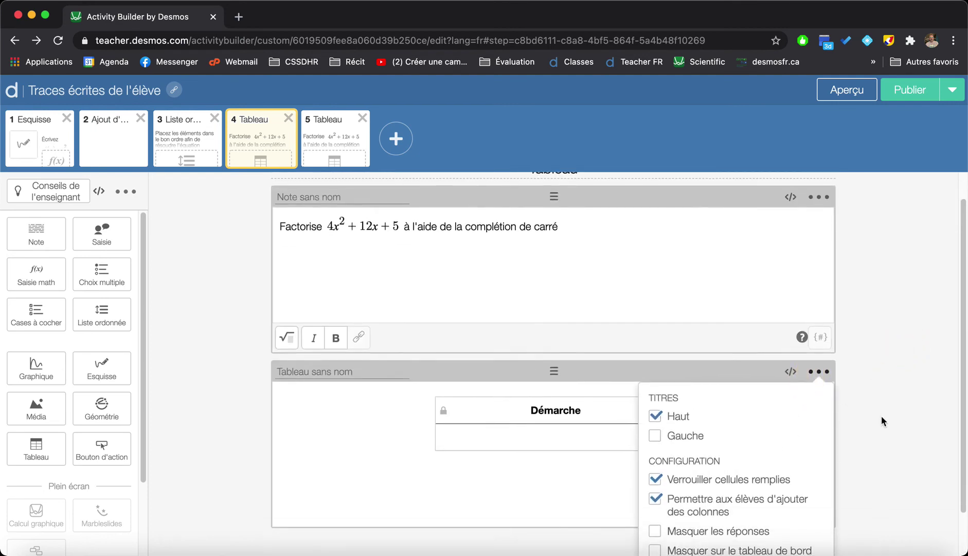
left_click(883, 415)
scroll(883, 415, "up", 3)
- Preview the Tableau screen as a student, then show and hide the math keypad for the first Démarche cell
left_click(830, 85)
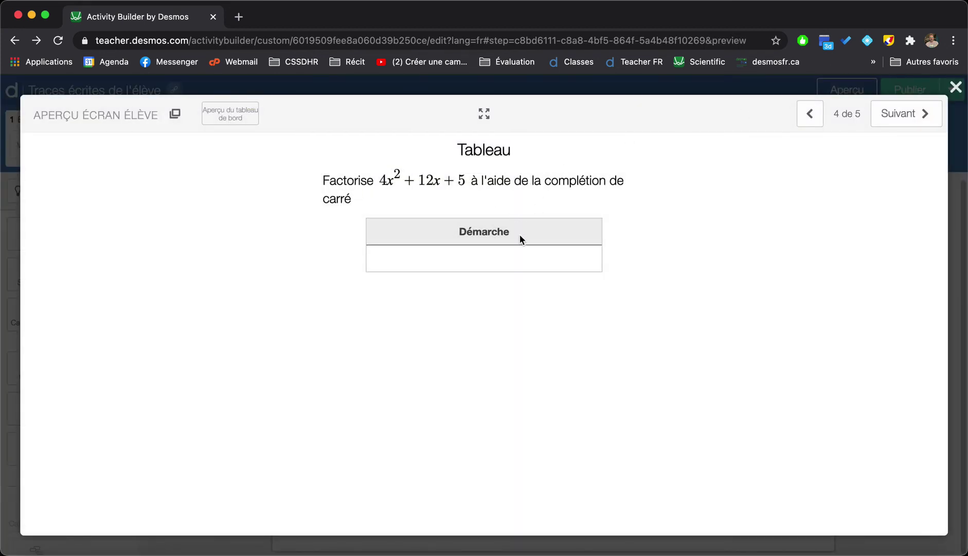
left_click(512, 258)
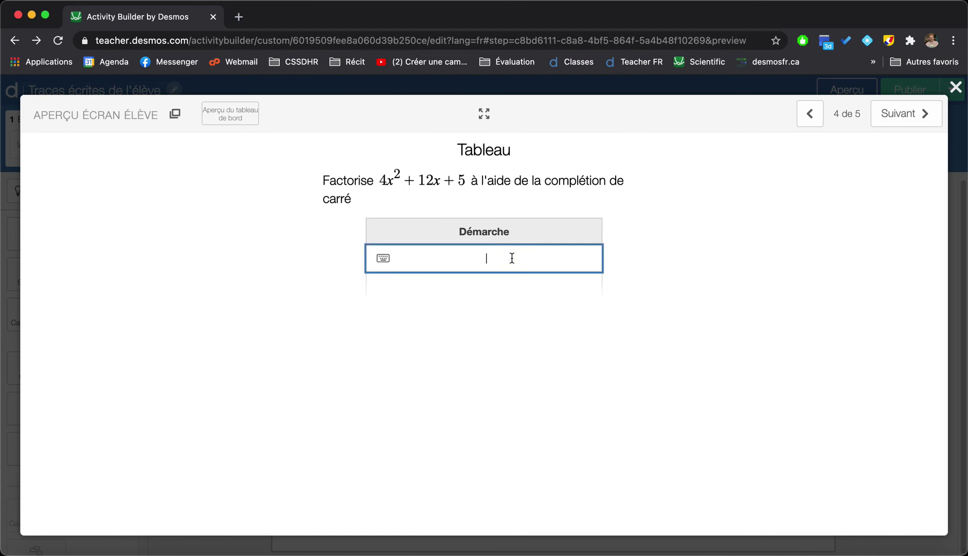
left_click(384, 261)
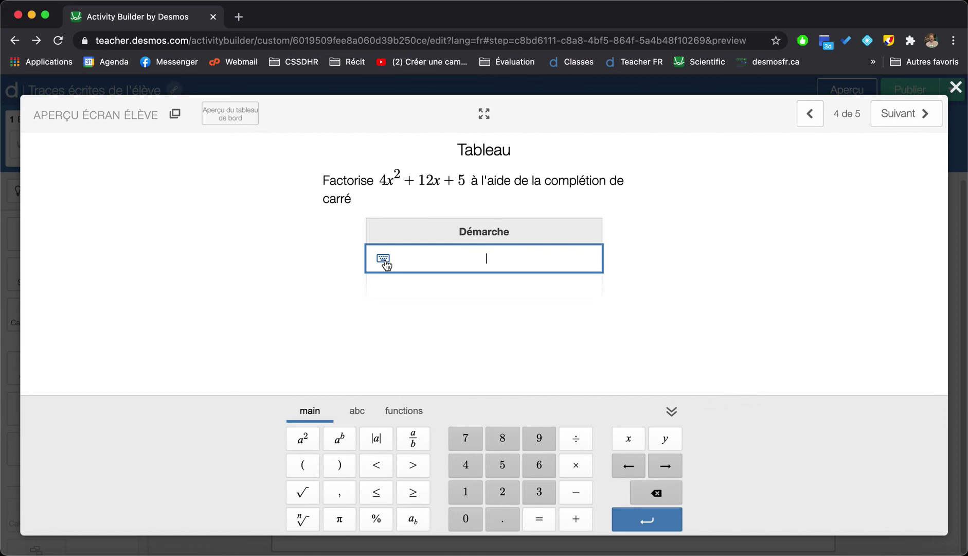
left_click(384, 261)
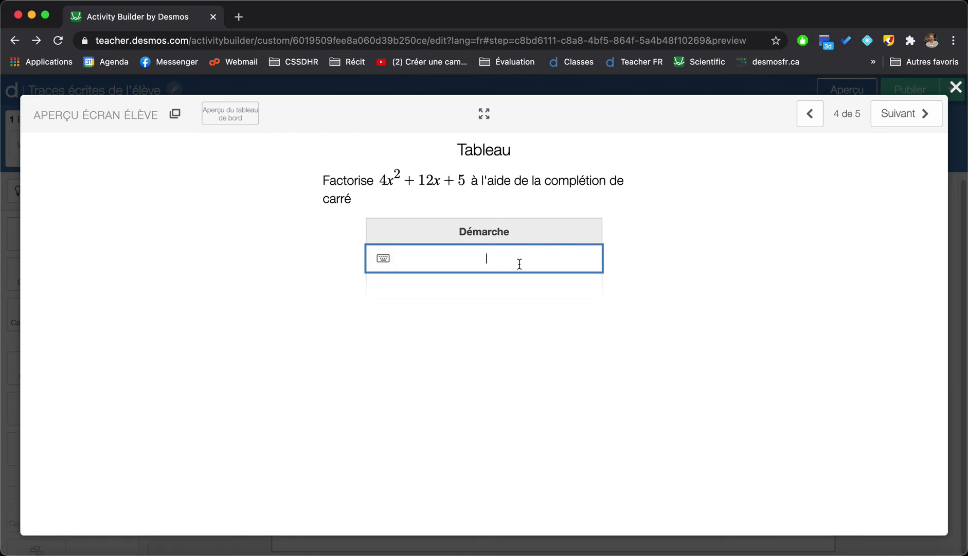
- Enter 4(x²+3x+5/4) in the first Démarche row and move on to a new row
type("4(")
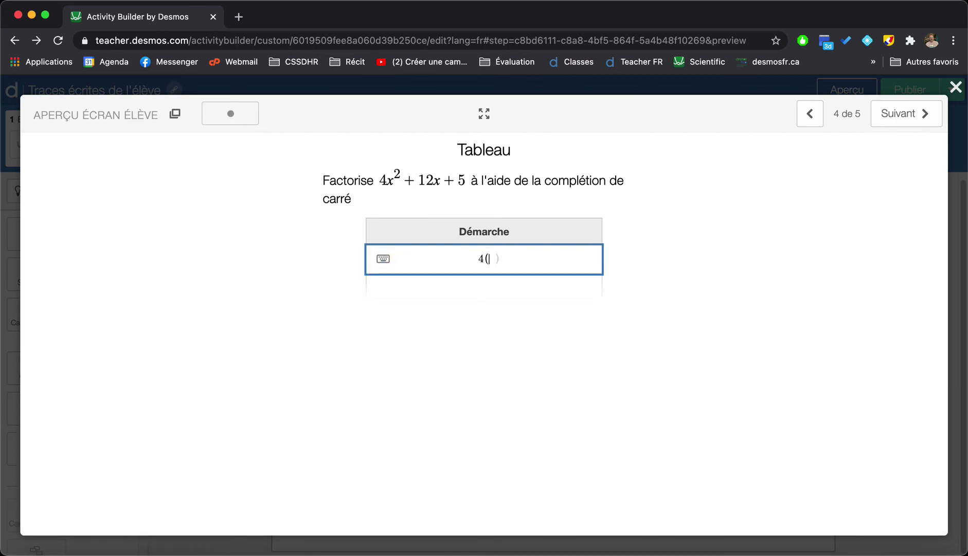
type("x^2")
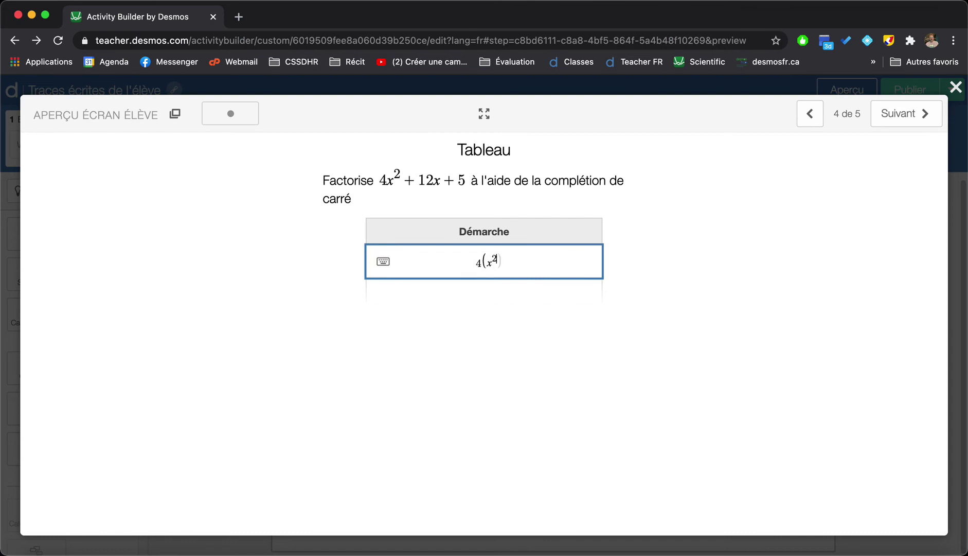
key("Right")
type("+3x+5/4")
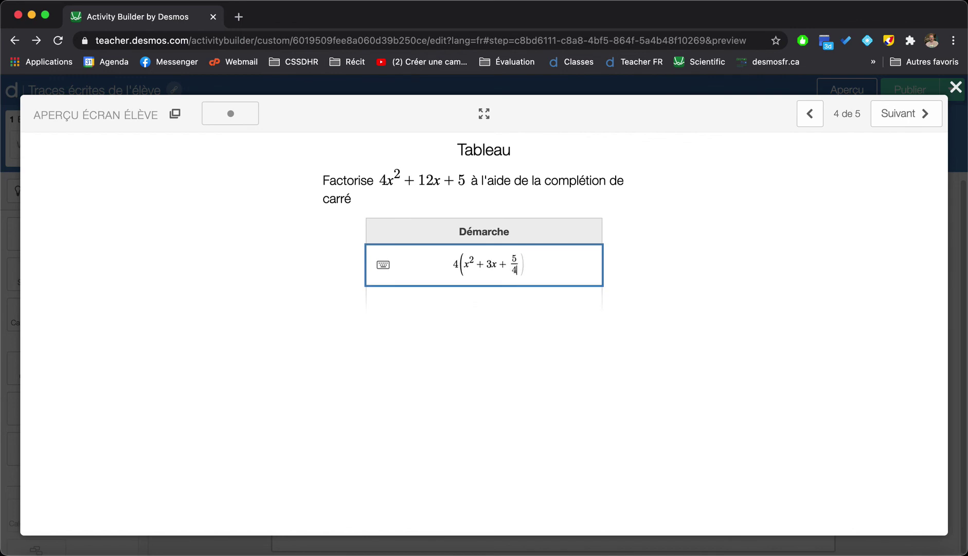
left_click(533, 261)
key("Return")
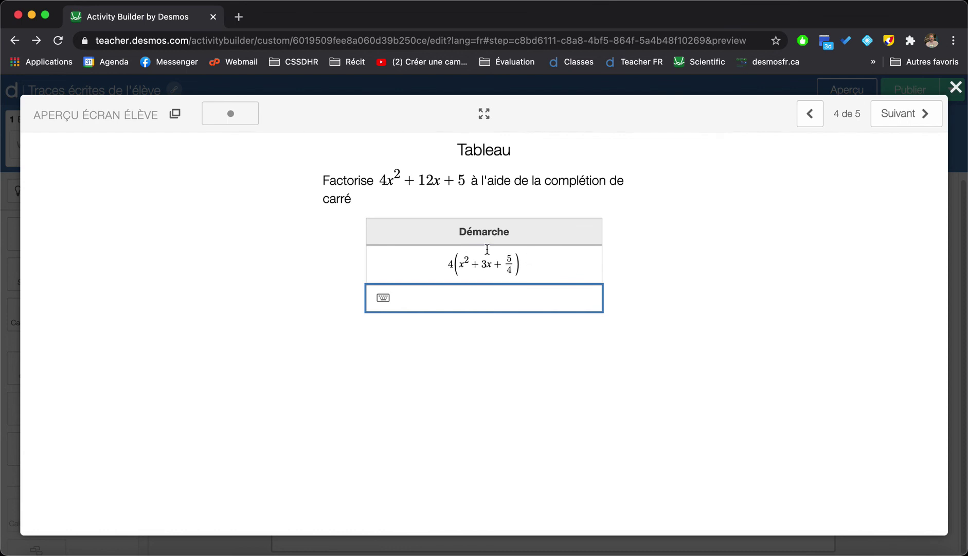
- Copy the expression 4(x²+3x+9/4−9/4+5/4) from the solved table on screen 5 into the second Démarche row of screen 4
left_click(899, 117)
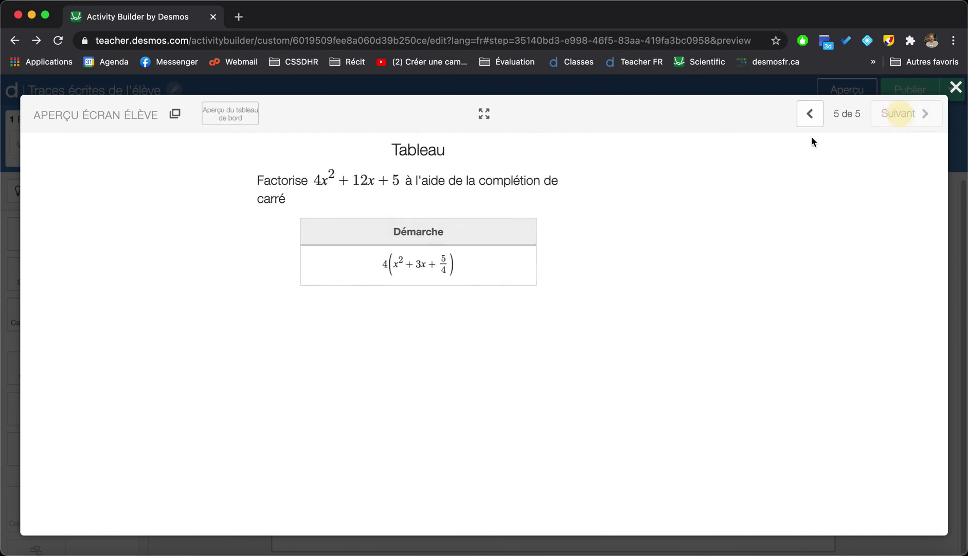
left_click(424, 302)
left_click_drag(448, 305, 561, 304)
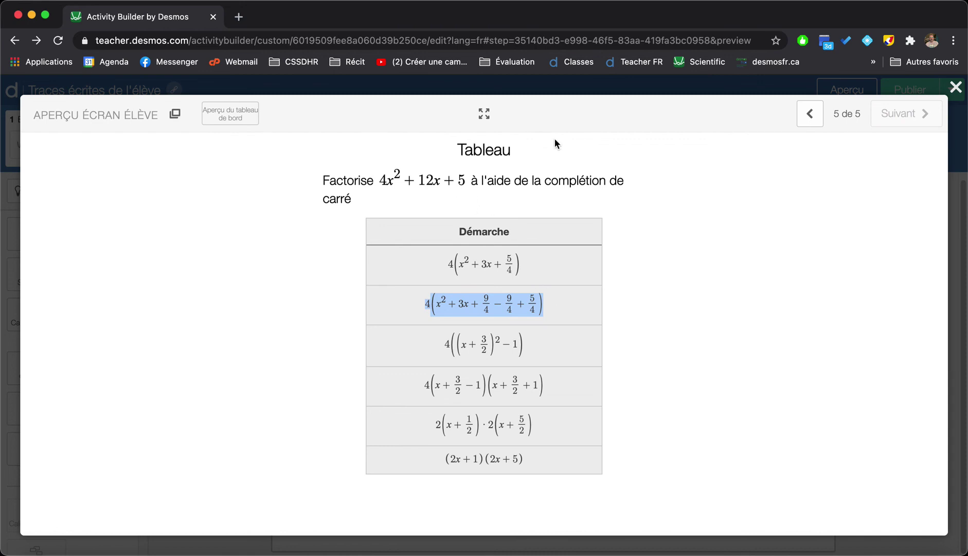
left_click(808, 113)
left_click(499, 296)
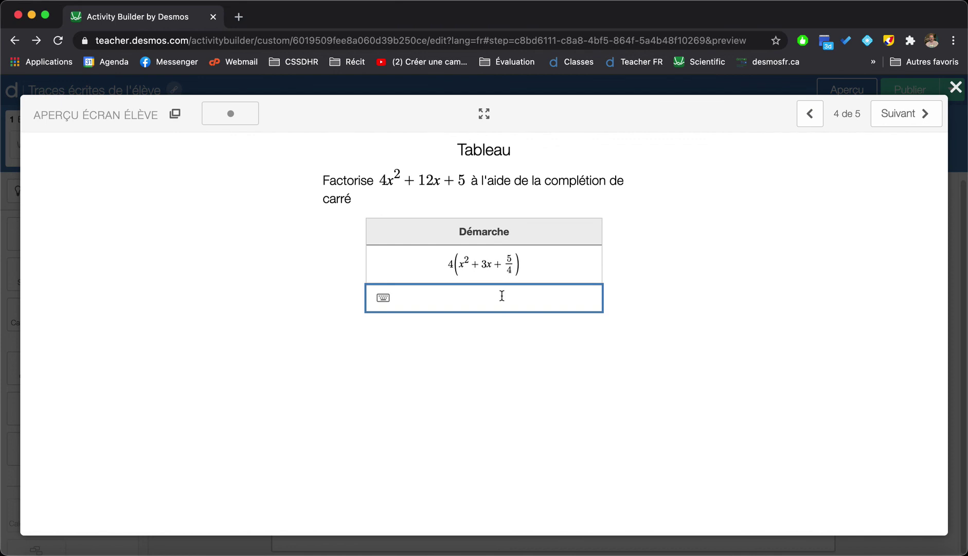
type("4(x^2+3x+9/4-9/4+5/4)")
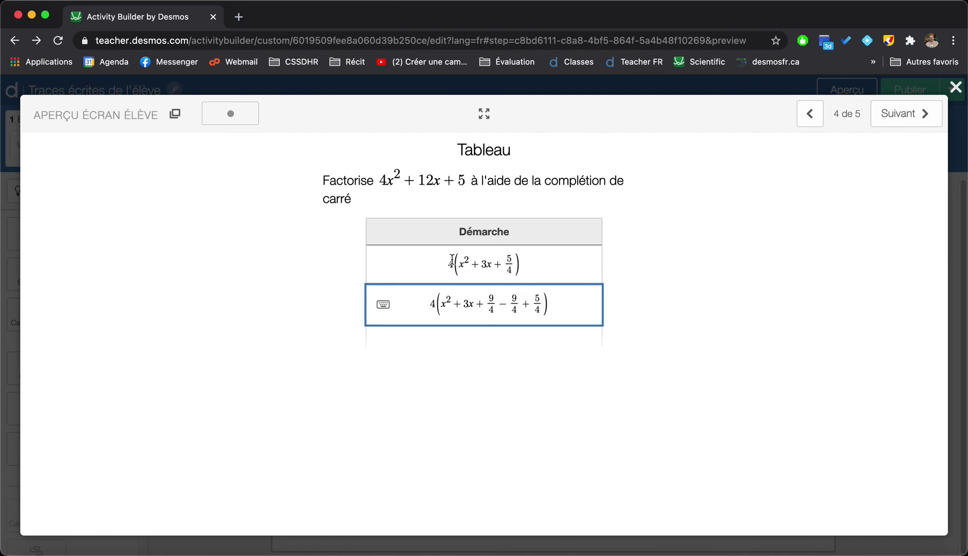
- Replace the second Démarche row's expression with a copy of the first row's 4(x²+3x+5/4)
left_click(555, 304)
left_click_drag(556, 304, 423, 303)
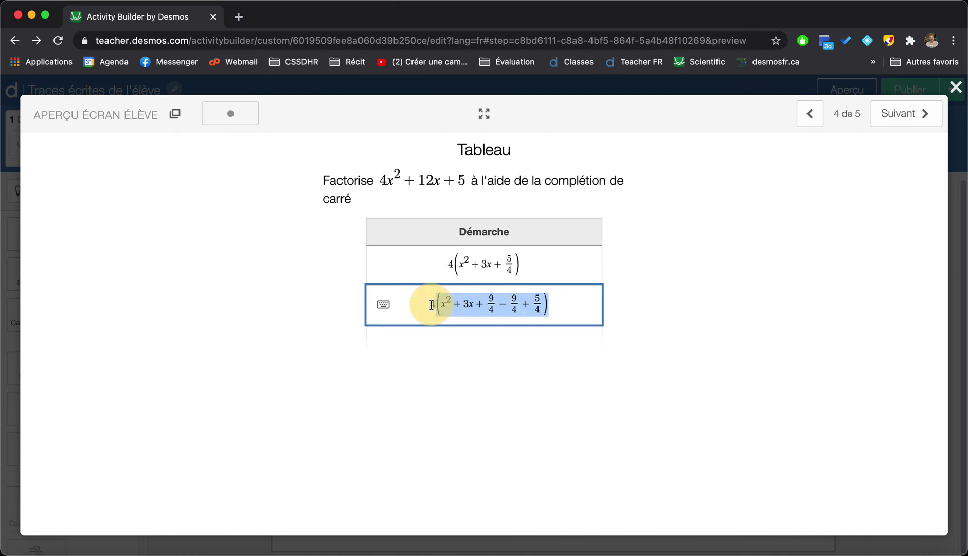
key("BackSpace")
left_click_drag(454, 267, 542, 255)
key("super+c")
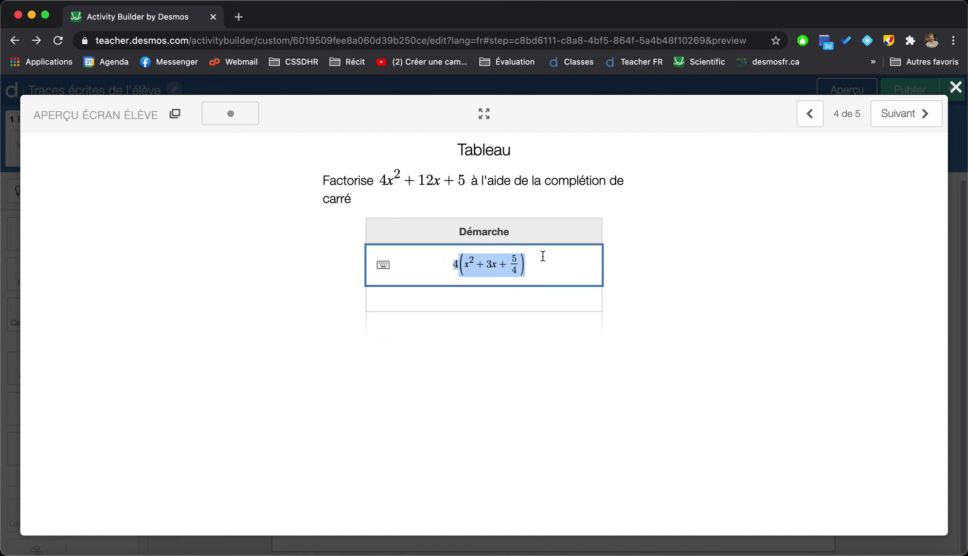
left_click(513, 303)
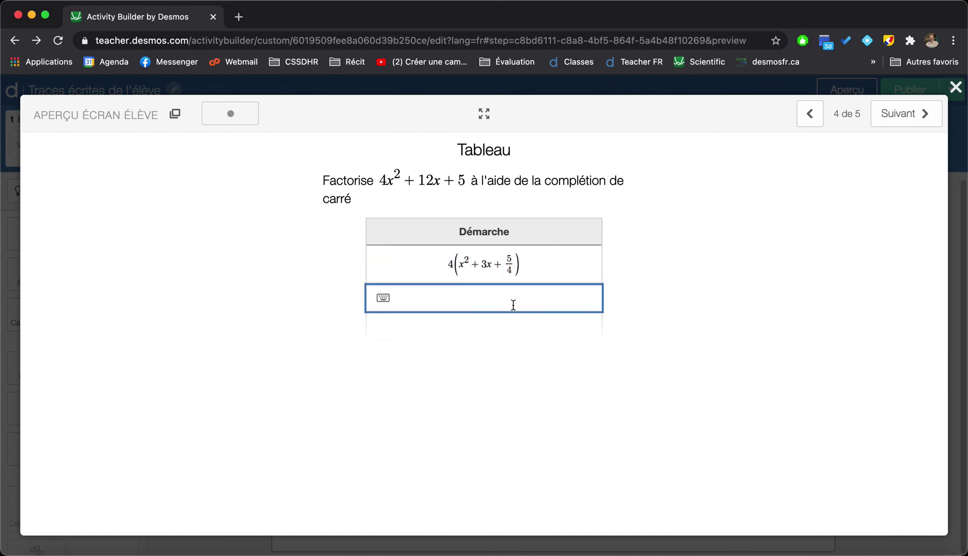
key("super+v")
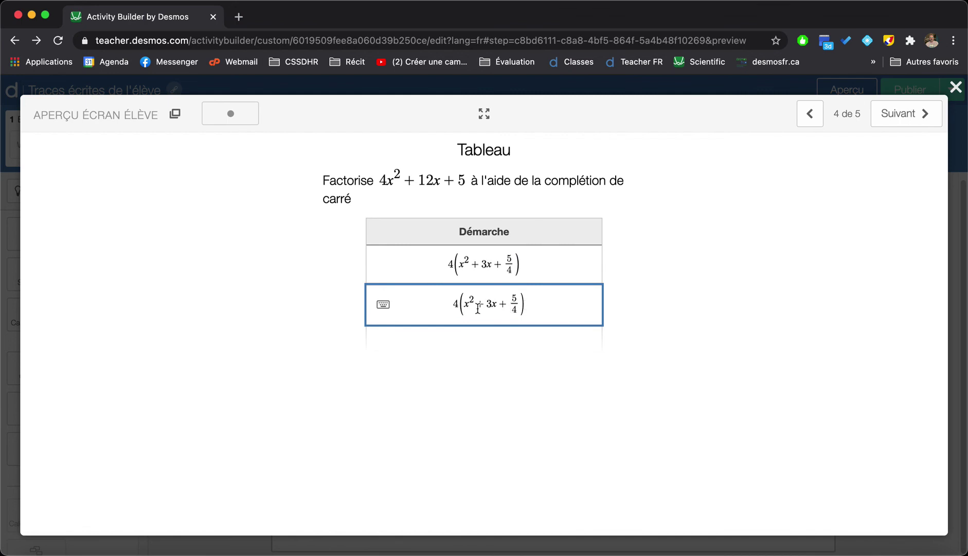
left_click(508, 303)
- View the completed factoring table on screen 5 and leave the student preview
left_click(897, 115)
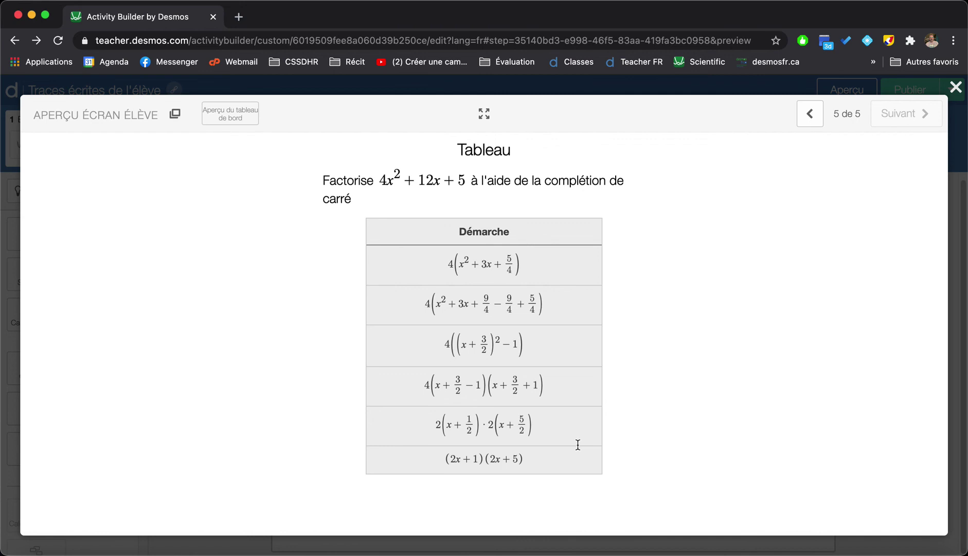
left_click(956, 88)
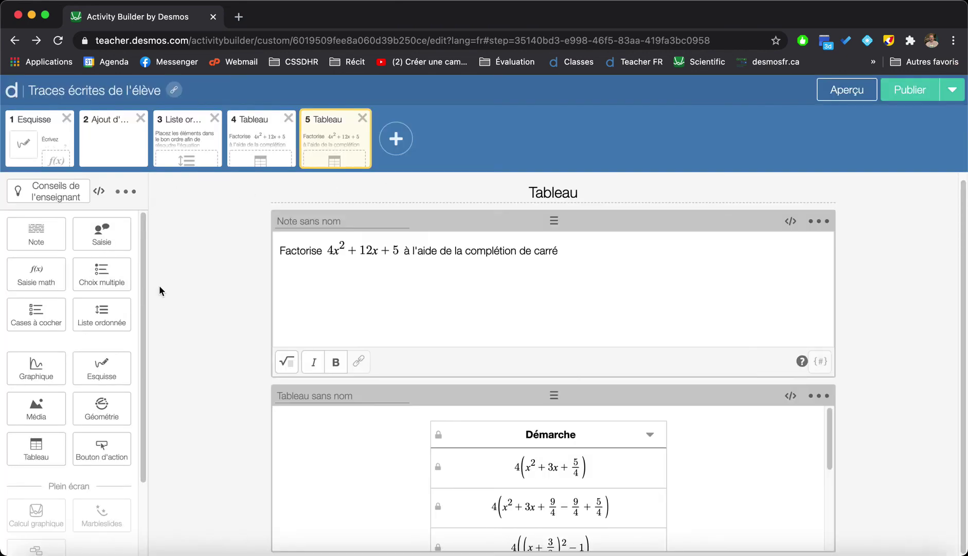